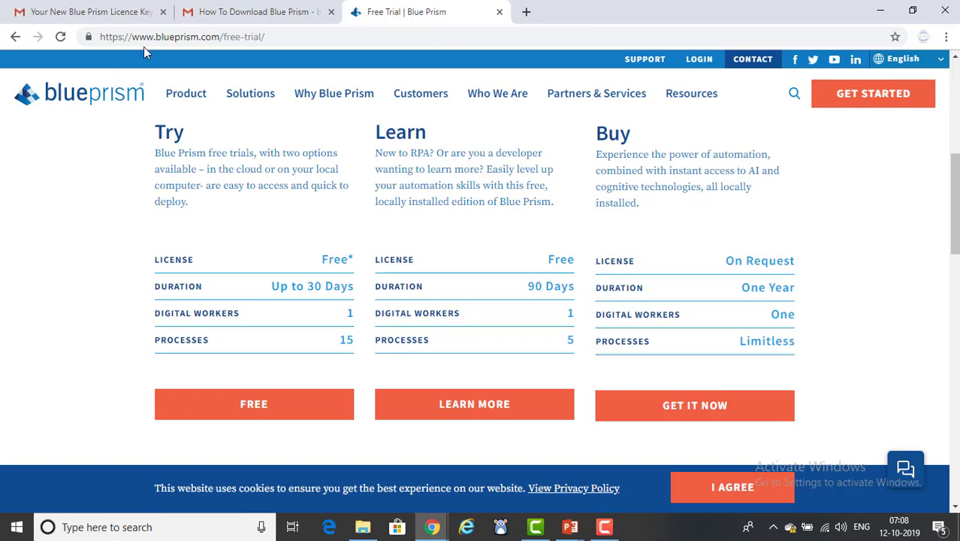
- Review the Try plan heading and its description about quick-to-deploy trials
{"action": "left_click", "coordinate": [239, 37]}
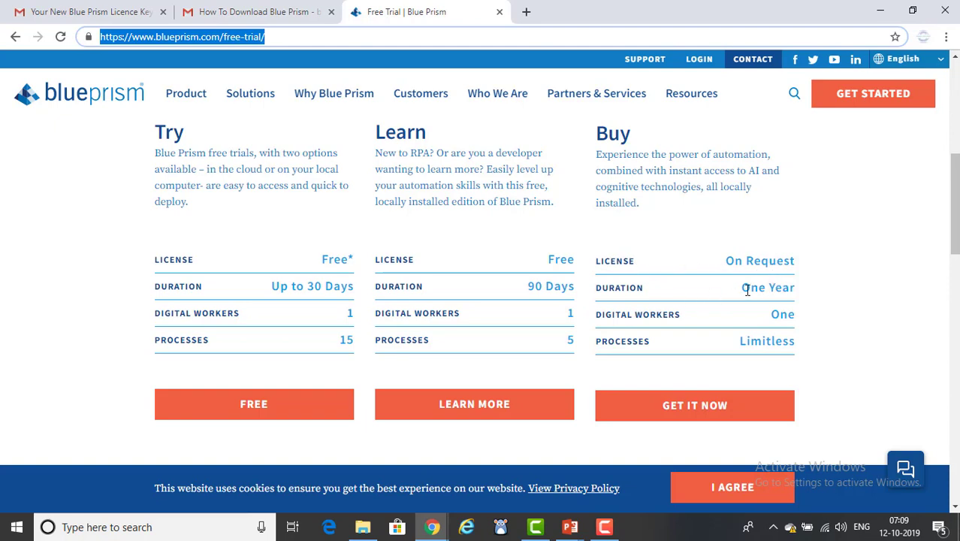
{"action": "left_click", "coordinate": [181, 132]}
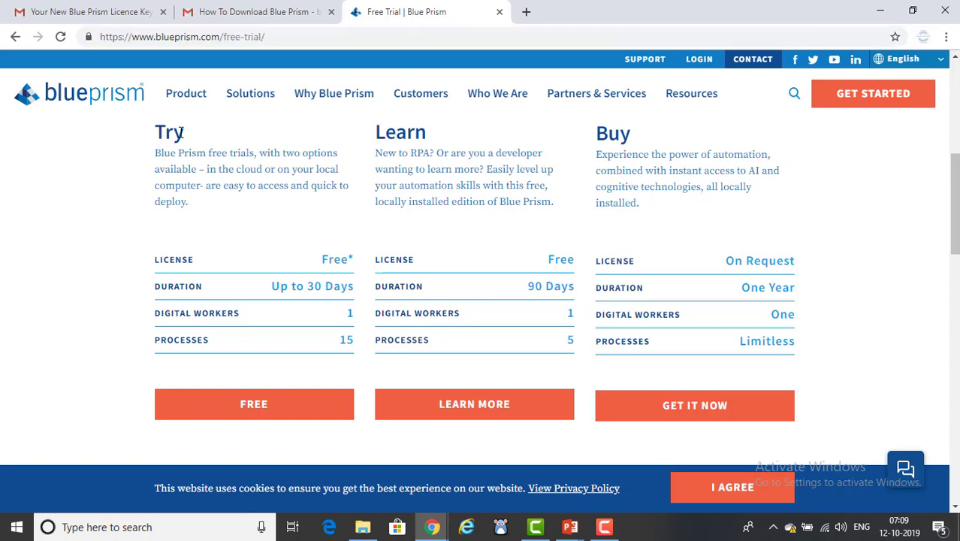
{"action": "double_click", "coordinate": [181, 132]}
{"action": "left_click", "coordinate": [154, 164]}
{"action": "left_click_drag", "start_coordinate": [158, 155], "coordinate": [194, 171]}
{"action": "left_click", "coordinate": [229, 171]}
{"action": "left_click_drag", "start_coordinate": [207, 188], "coordinate": [328, 207]}
{"action": "left_click", "coordinate": [144, 235]}
- Review the Try plan's 30-day duration, digital workers and processes rows
{"action": "left_click_drag", "start_coordinate": [157, 286], "coordinate": [354, 286]}
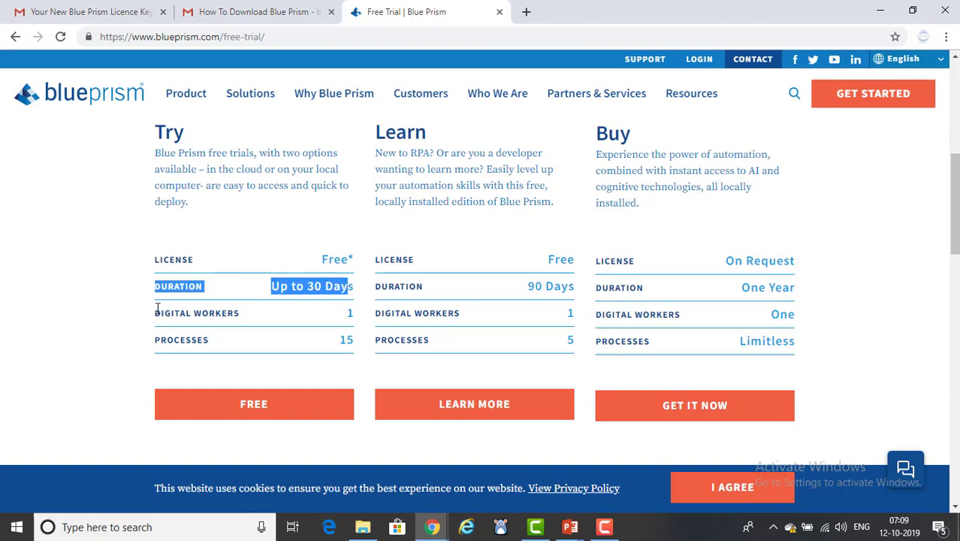
{"action": "left_click", "coordinate": [222, 312]}
{"action": "left_click_drag", "start_coordinate": [233, 313], "coordinate": [348, 314]}
{"action": "left_click_drag", "start_coordinate": [209, 340], "coordinate": [201, 338]}
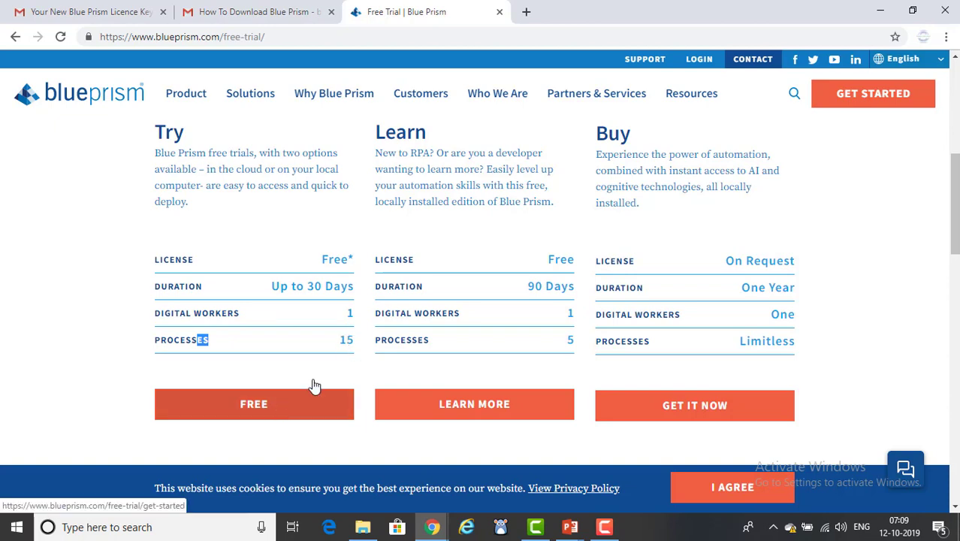
{"action": "left_click", "coordinate": [422, 133]}
- Review the Learn plan's rows, comparing its 5 processes against Try's 15
{"action": "double_click", "coordinate": [424, 133]}
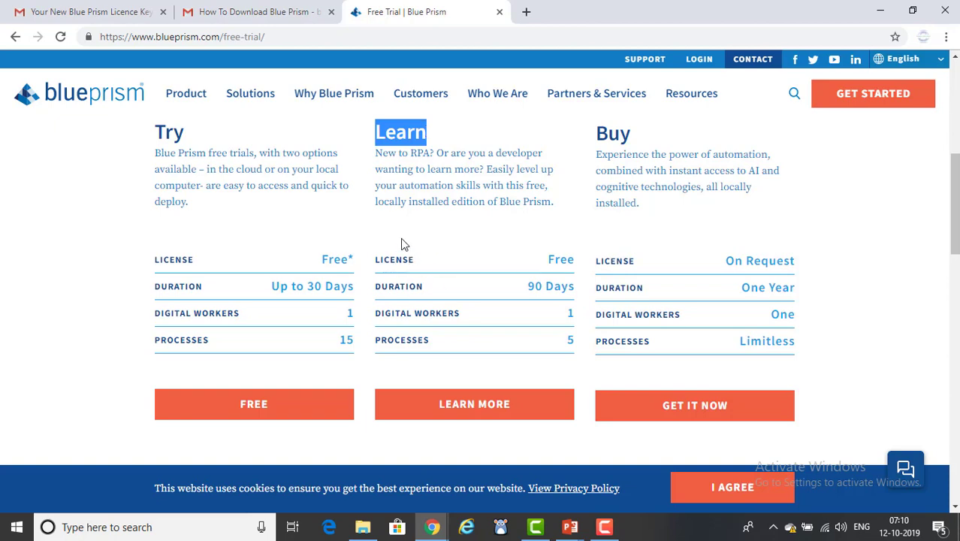
{"action": "left_click", "coordinate": [398, 263]}
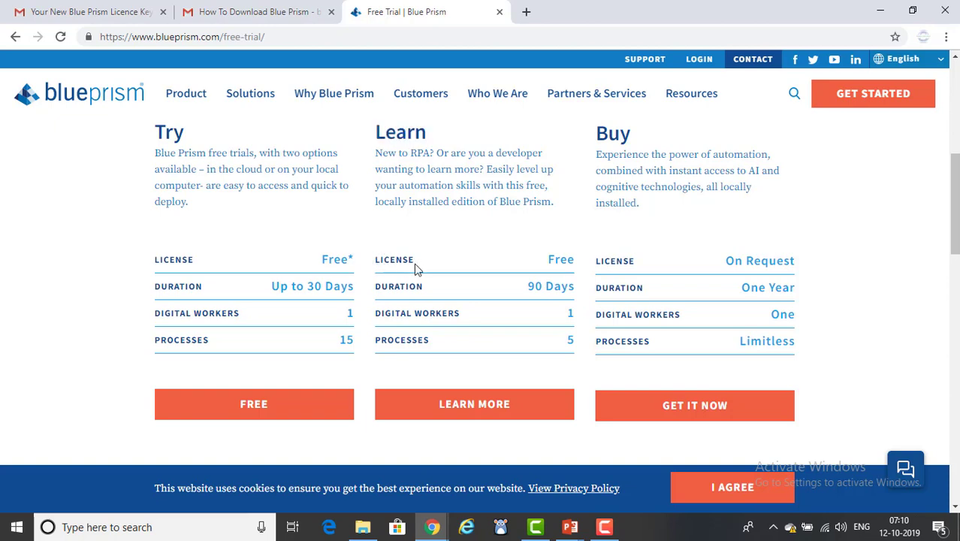
{"action": "left_click_drag", "start_coordinate": [382, 287], "coordinate": [430, 291]}
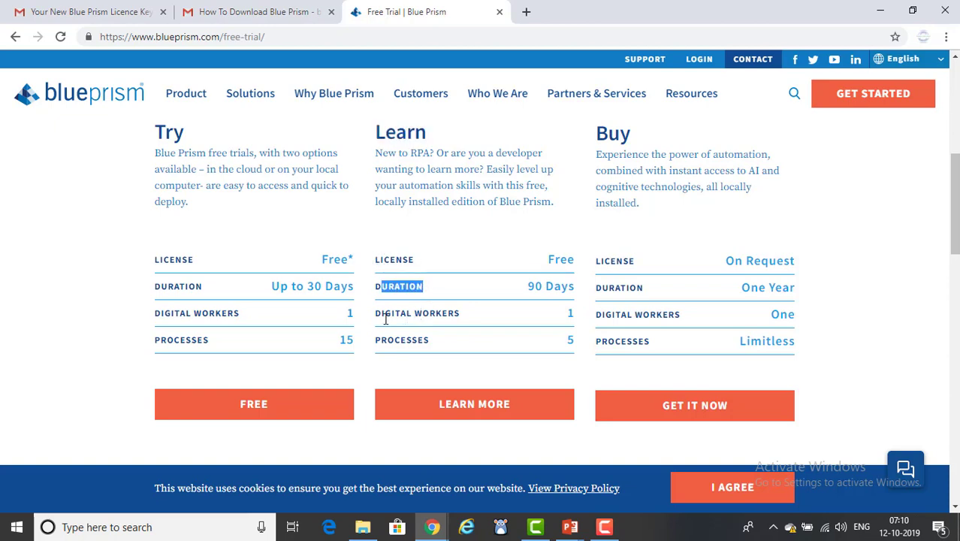
{"action": "left_click_drag", "start_coordinate": [376, 314], "coordinate": [461, 315]}
{"action": "left_click_drag", "start_coordinate": [375, 339], "coordinate": [434, 339]}
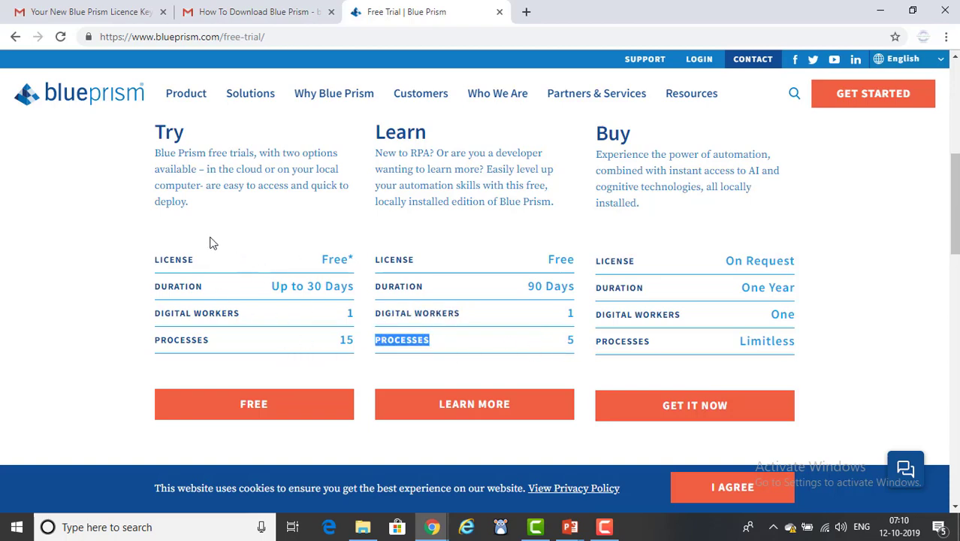
{"action": "double_click", "coordinate": [344, 341]}
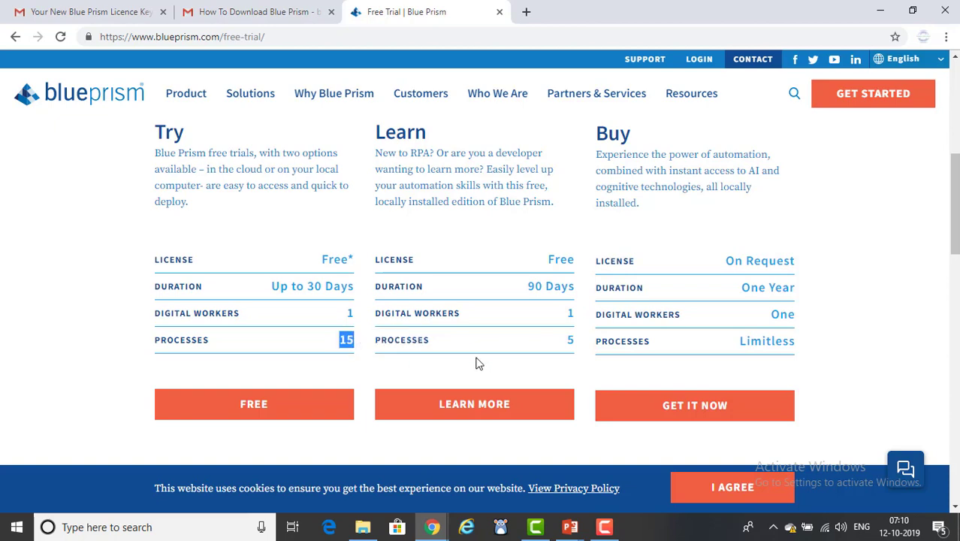
{"action": "double_click", "coordinate": [570, 341]}
{"action": "left_click", "coordinate": [558, 363]}
- Review the Buy plan's One Year duration, digital workers and processes rows
{"action": "left_click_drag", "start_coordinate": [742, 287], "coordinate": [804, 292]}
{"action": "left_click_drag", "start_coordinate": [647, 314], "coordinate": [768, 316]}
{"action": "left_click_drag", "start_coordinate": [651, 341], "coordinate": [607, 341]}
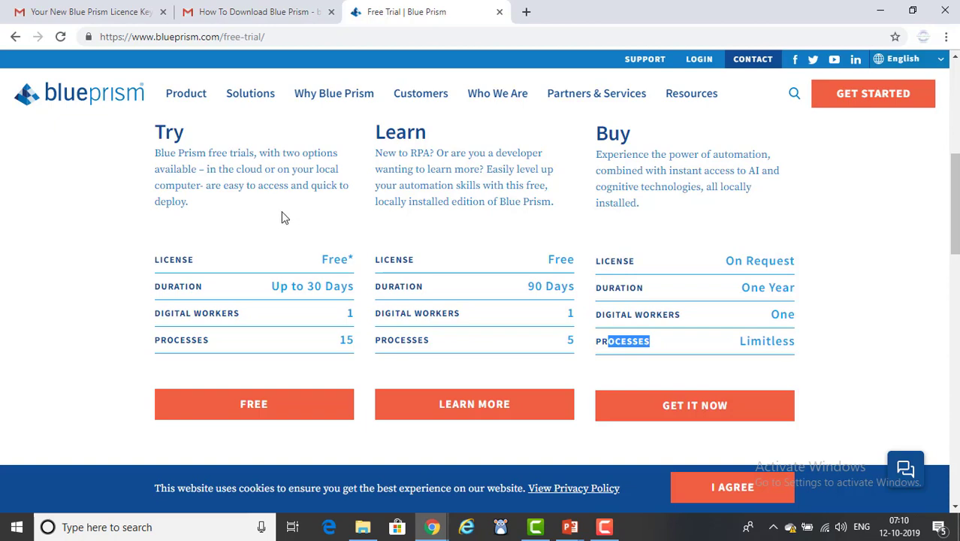
- Open the FREE trial Get Started page and read about trying the RPA platform and choosing an environment
{"action": "left_click", "coordinate": [261, 408]}
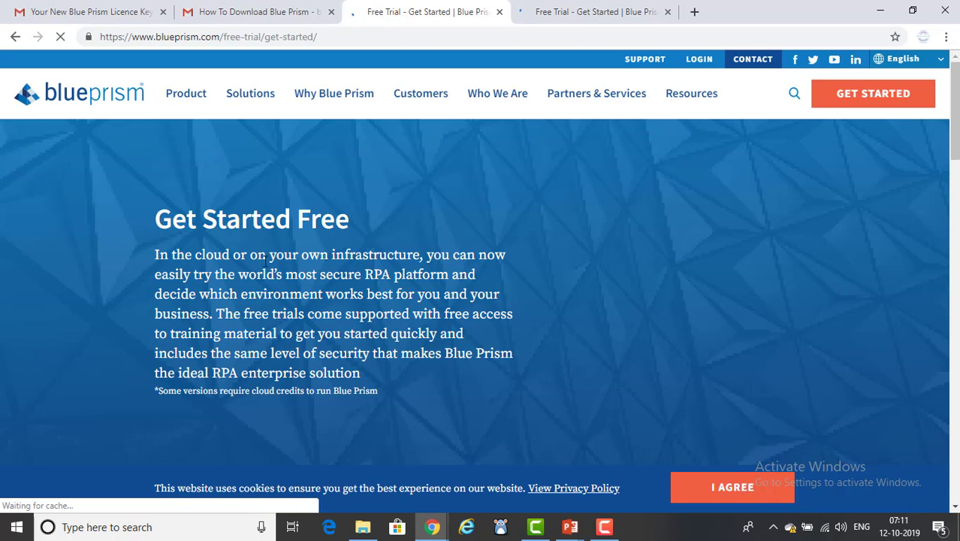
{"action": "scroll", "coordinate": [264, 258], "scroll_direction": "down", "scroll_amount": 3}
{"action": "scroll", "coordinate": [338, 263], "scroll_direction": "up", "scroll_amount": 3}
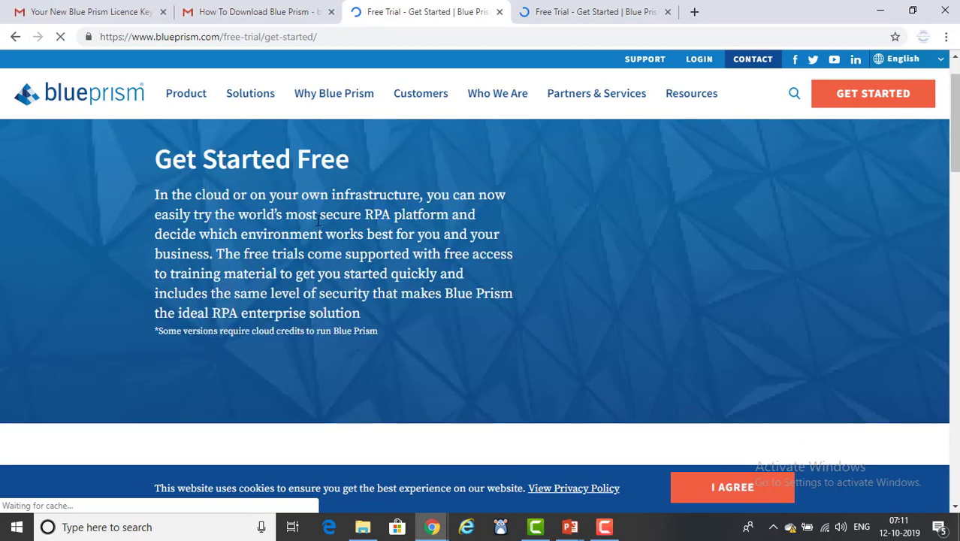
{"action": "left_click_drag", "start_coordinate": [185, 276], "coordinate": [448, 280]}
{"action": "left_click_drag", "start_coordinate": [156, 295], "coordinate": [410, 294]}
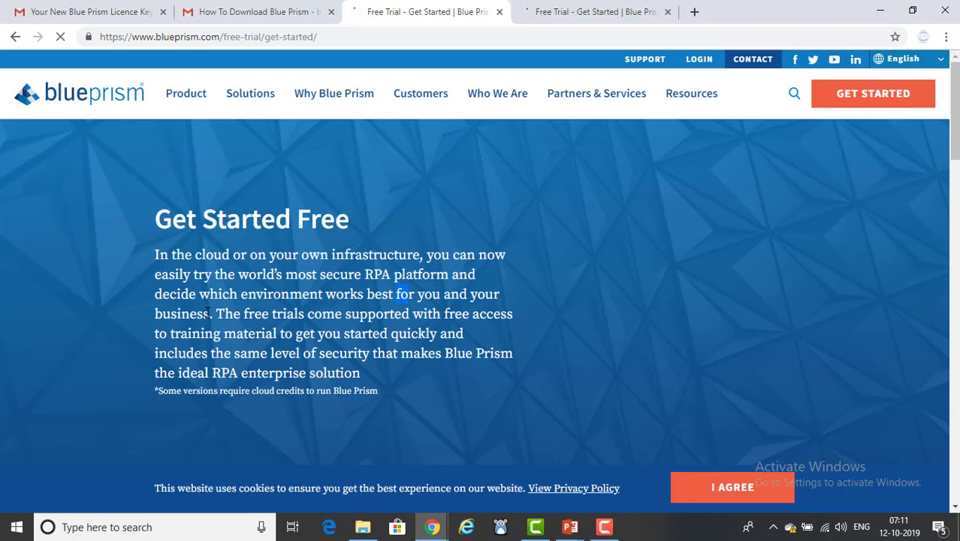
- Read past the free training note to the Run in the Cloud provider options
{"action": "scroll", "coordinate": [207, 314], "scroll_direction": "down", "scroll_amount": 1}
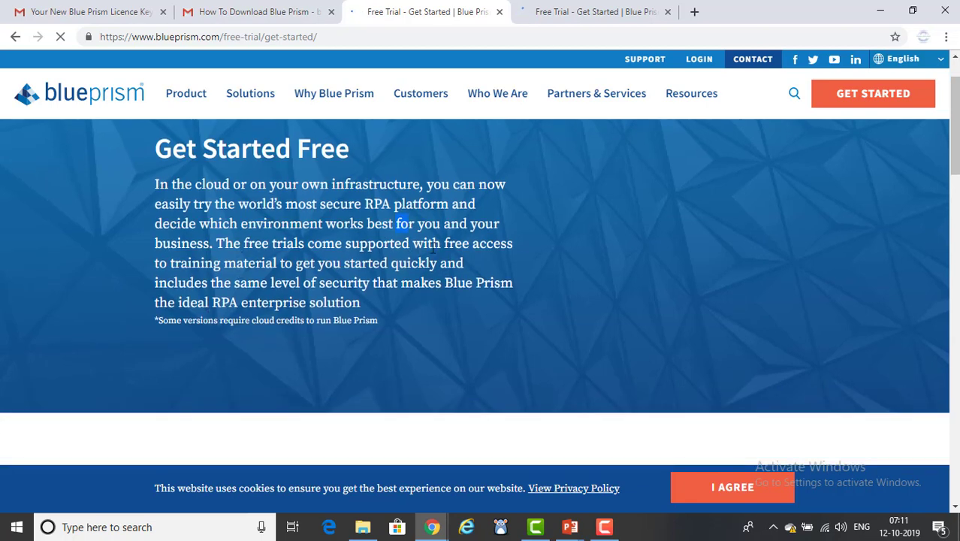
{"action": "left_click_drag", "start_coordinate": [154, 264], "coordinate": [419, 276]}
{"action": "scroll", "coordinate": [389, 323], "scroll_direction": "down", "scroll_amount": 1}
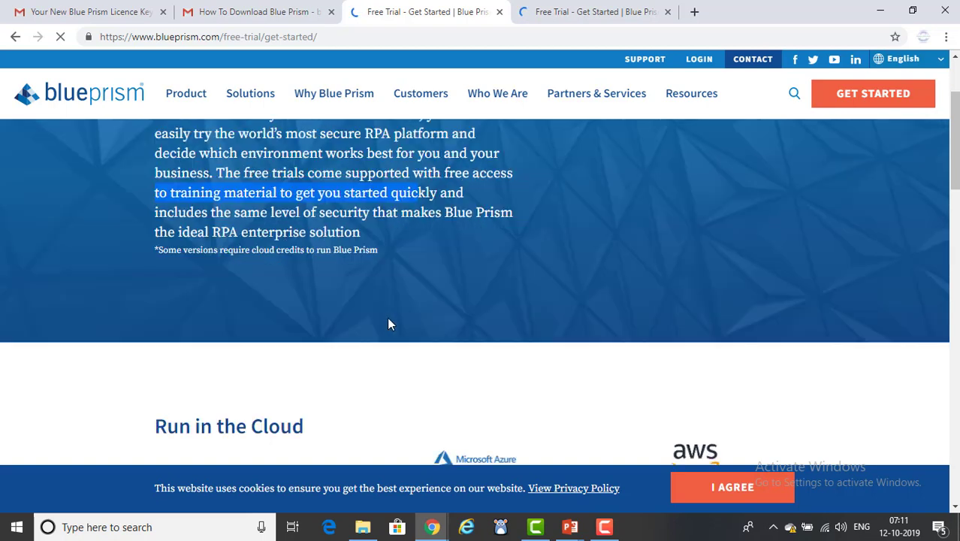
{"action": "scroll", "coordinate": [388, 324], "scroll_direction": "down", "scroll_amount": 2}
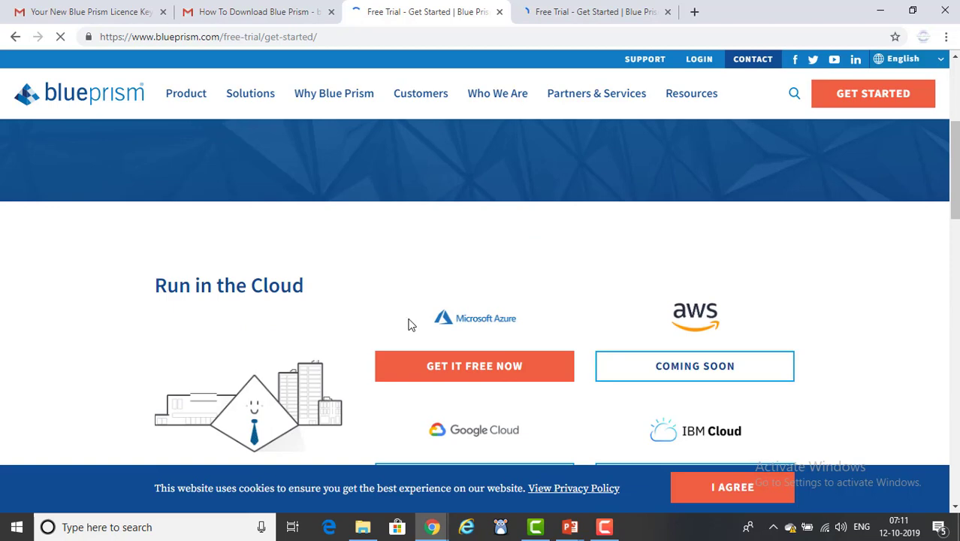
{"action": "left_click_drag", "start_coordinate": [110, 279], "coordinate": [684, 316]}
{"action": "left_click", "coordinate": [683, 317]}
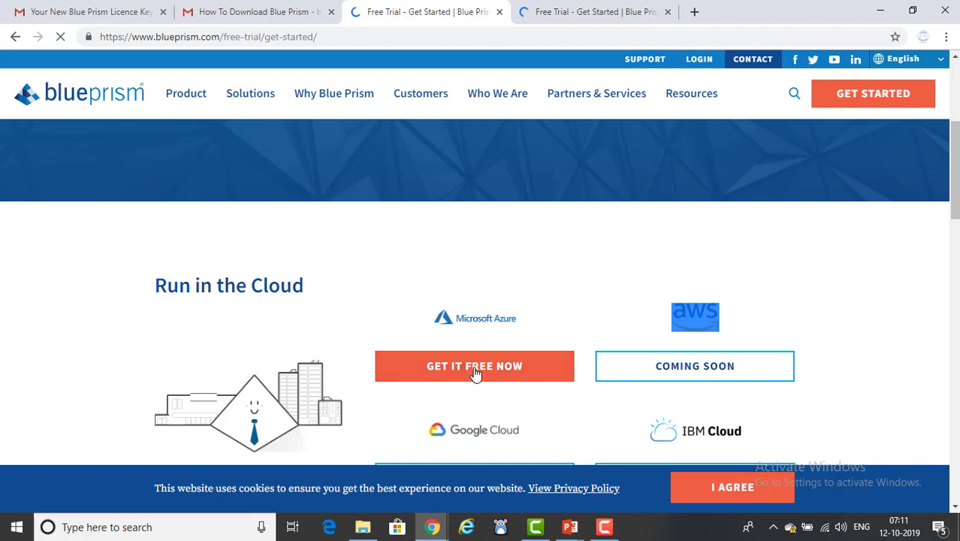
{"action": "scroll", "coordinate": [494, 349], "scroll_direction": "down", "scroll_amount": 1}
{"action": "scroll", "coordinate": [494, 348], "scroll_direction": "down", "scroll_amount": 1}
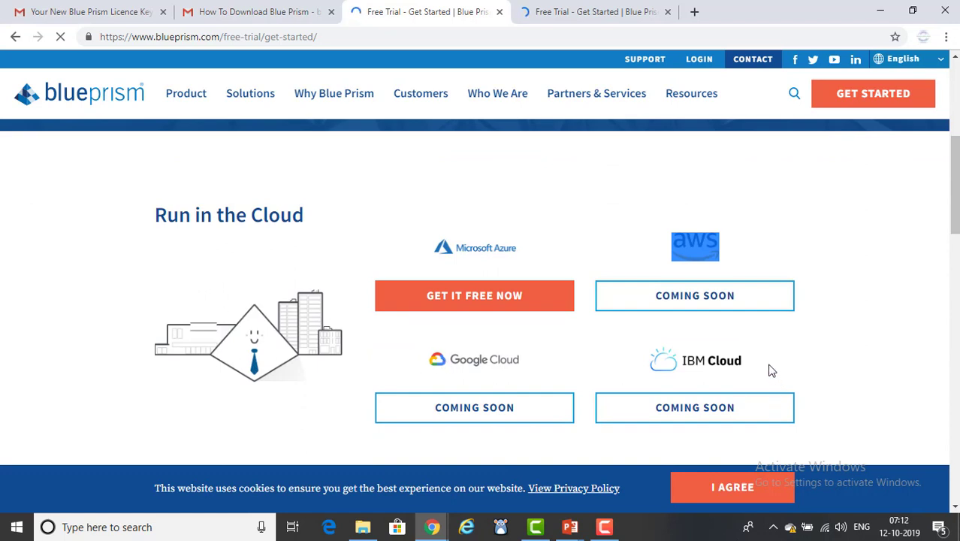
- Open the Blue Prism Robotic Process Automation listing on Azure Marketplace and read its tagline
{"action": "left_click", "coordinate": [475, 299]}
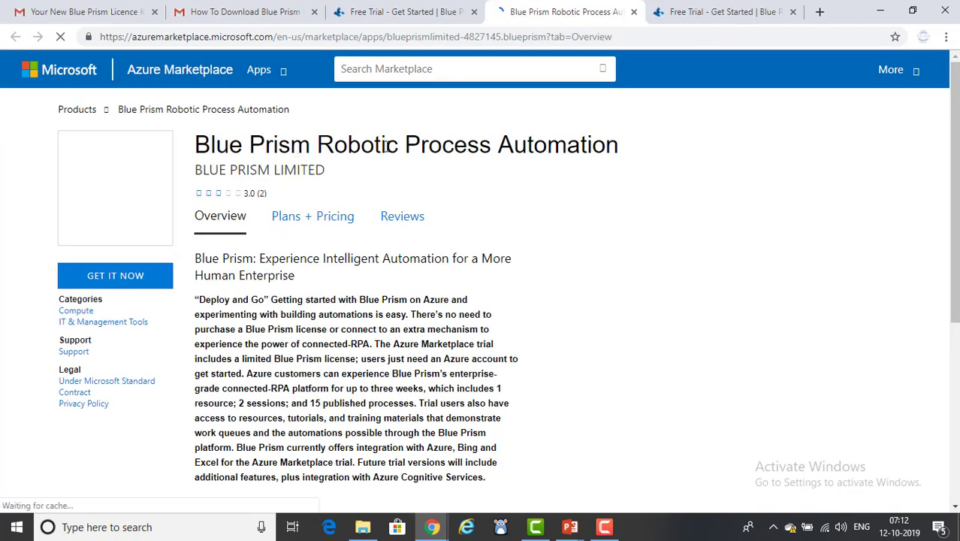
{"action": "left_click_drag", "start_coordinate": [341, 145], "coordinate": [546, 145]}
{"action": "scroll", "coordinate": [531, 227], "scroll_direction": "down", "scroll_amount": 1}
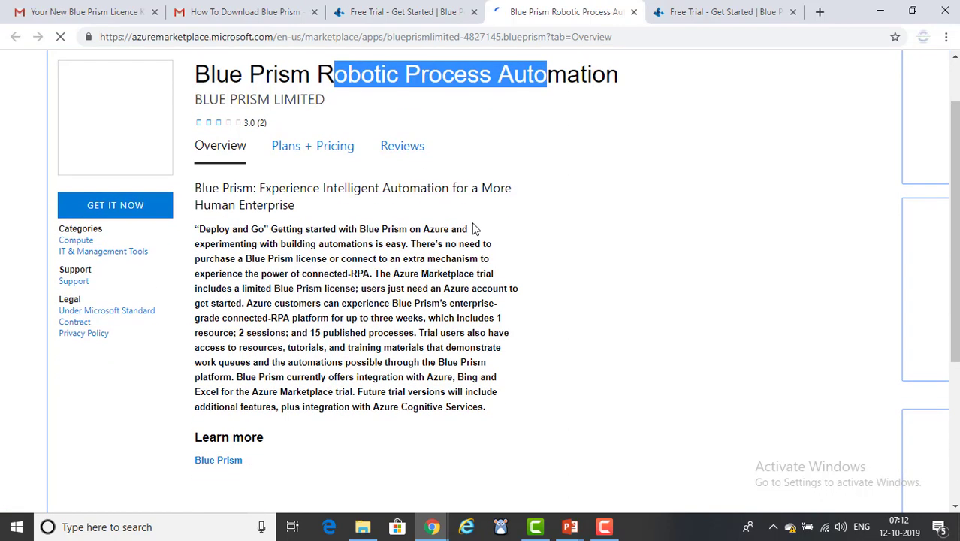
{"action": "left_click_drag", "start_coordinate": [314, 189], "coordinate": [492, 210]}
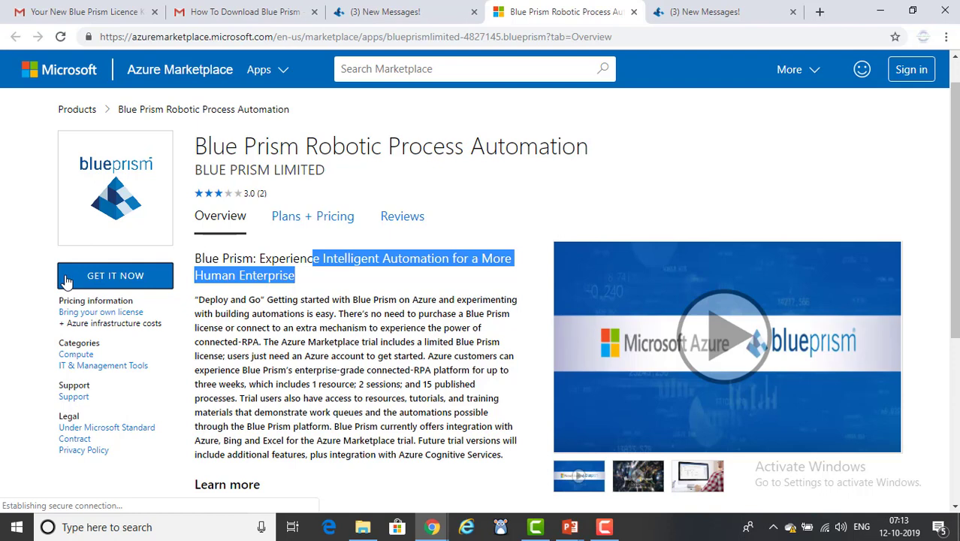
- Choose GET IT NOW, review the sign-in dialog, then go to 'Sign up for a free account'
{"action": "left_click", "coordinate": [106, 280]}
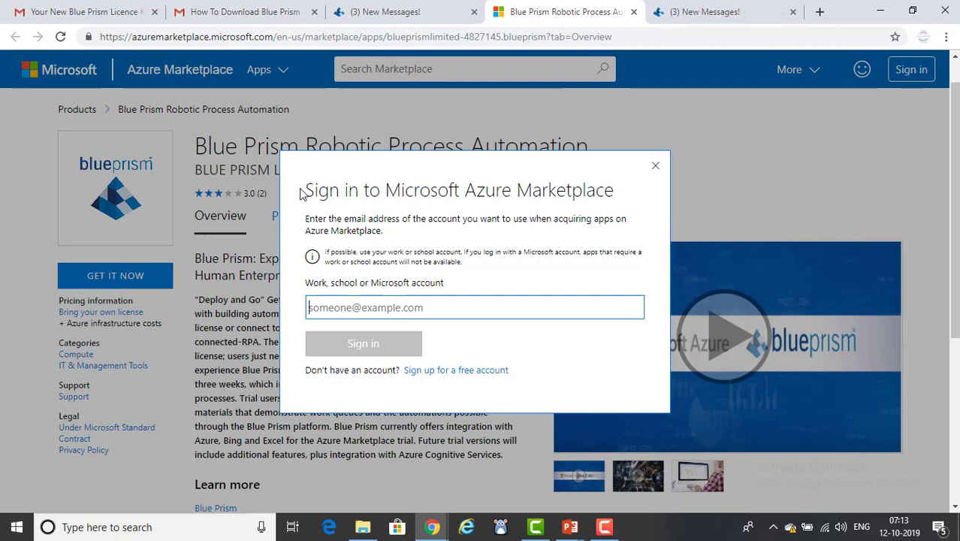
{"action": "left_click_drag", "start_coordinate": [304, 193], "coordinate": [617, 200]}
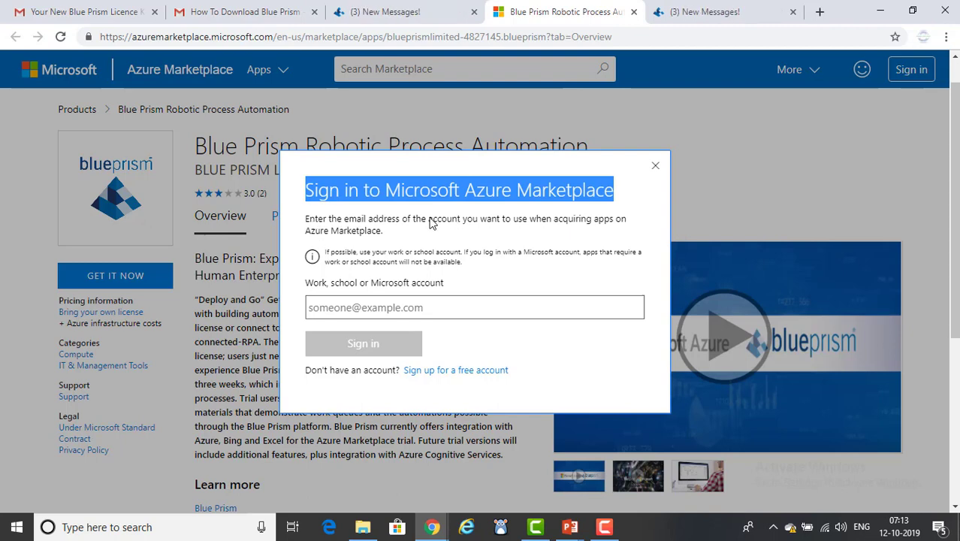
{"action": "left_click_drag", "start_coordinate": [427, 220], "coordinate": [556, 251]}
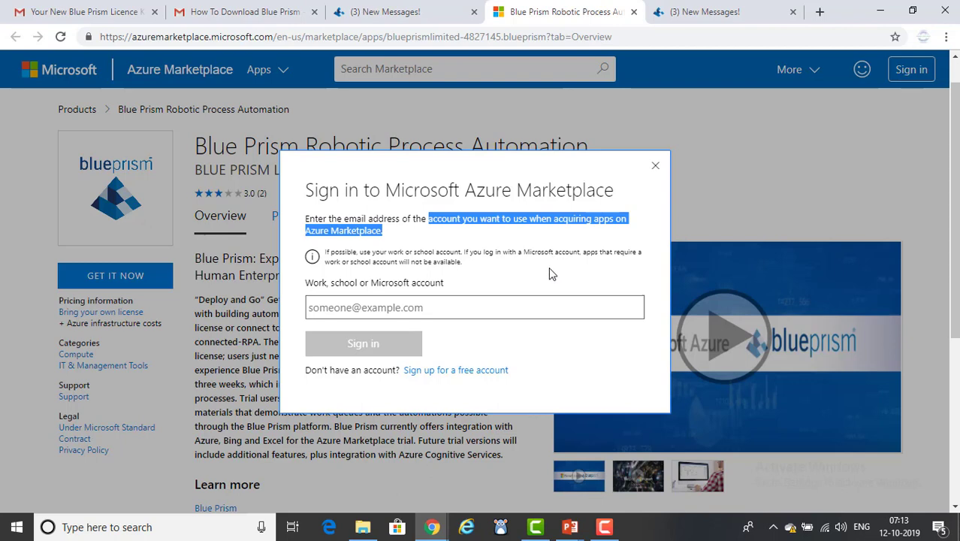
{"action": "left_click_drag", "start_coordinate": [306, 288], "coordinate": [441, 290]}
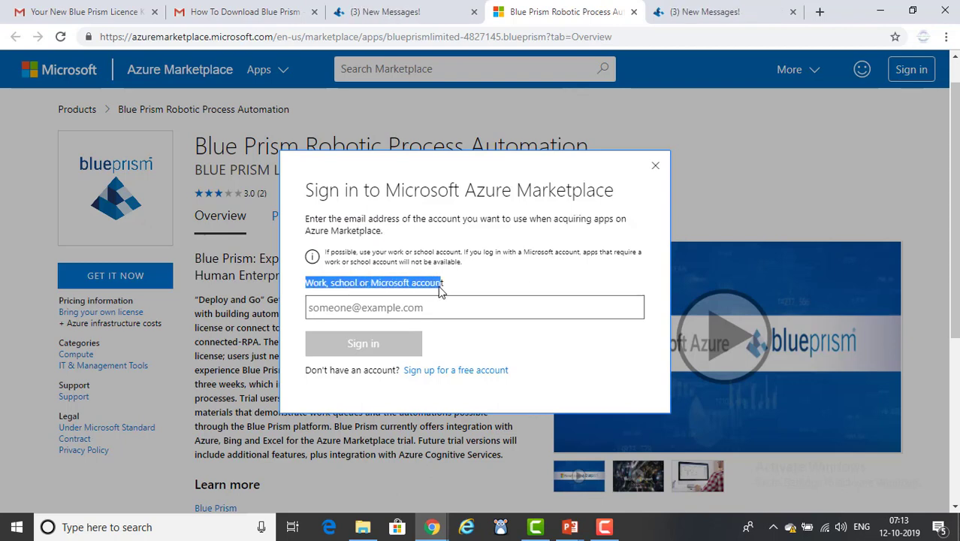
{"action": "left_click", "coordinate": [461, 281]}
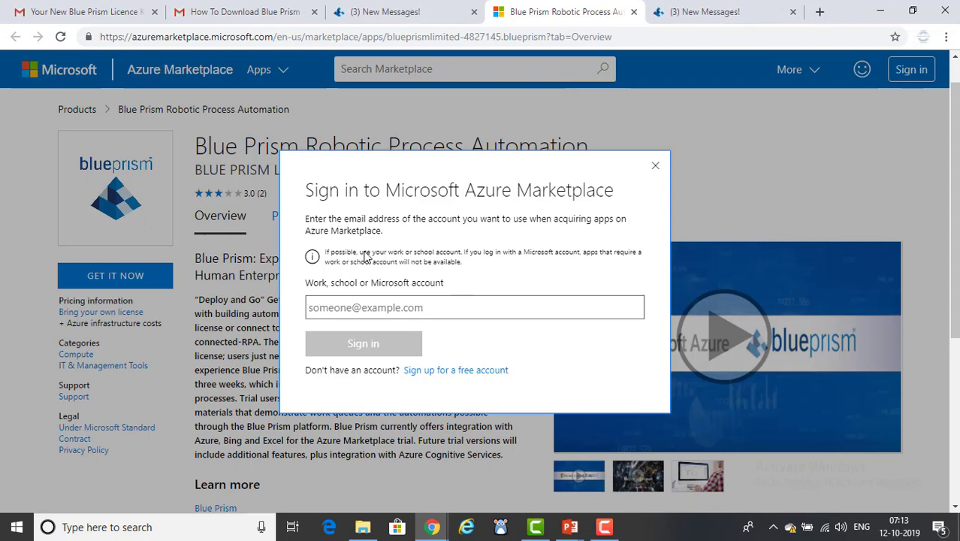
{"action": "left_click", "coordinate": [413, 310]}
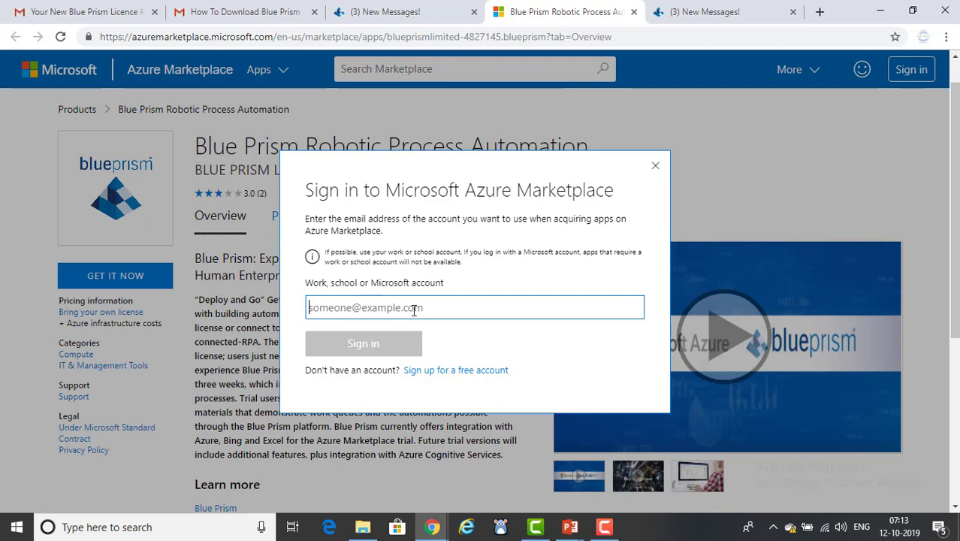
{"action": "left_click", "coordinate": [431, 371]}
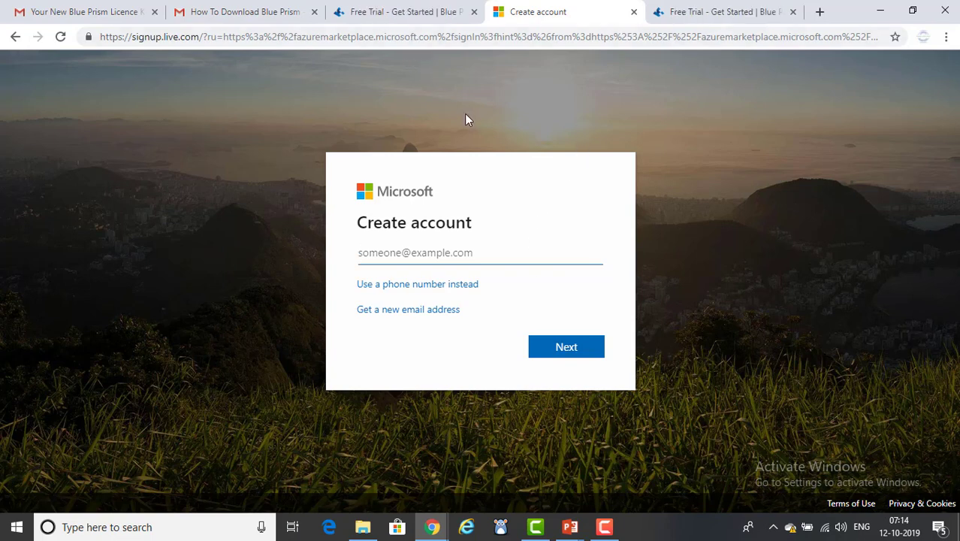
- Close the Microsoft Create account tab with Ctrl+W
{"action": "key", "text": "ctrl+w"}
{"action": "key", "text": "ctrl+w"}
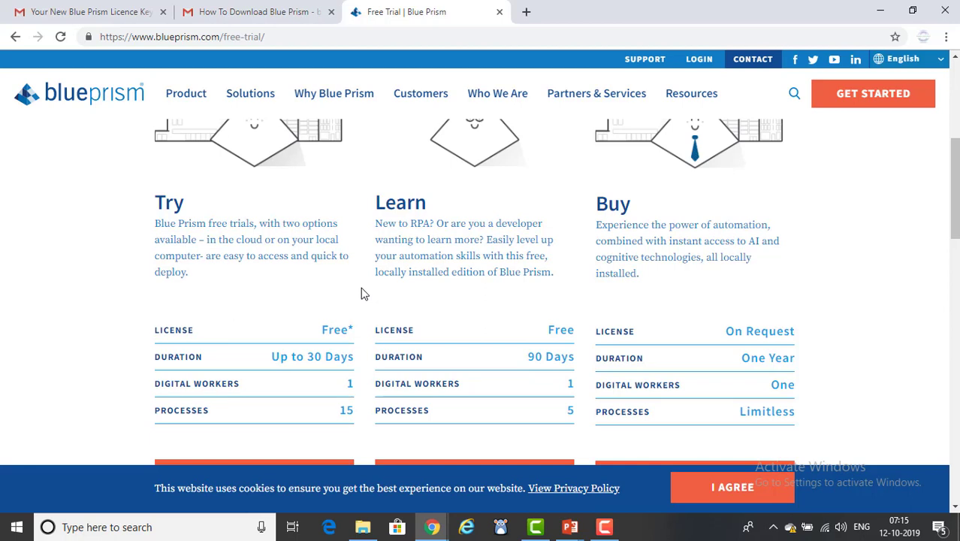
{"action": "left_click_drag", "start_coordinate": [375, 202], "coordinate": [425, 203]}
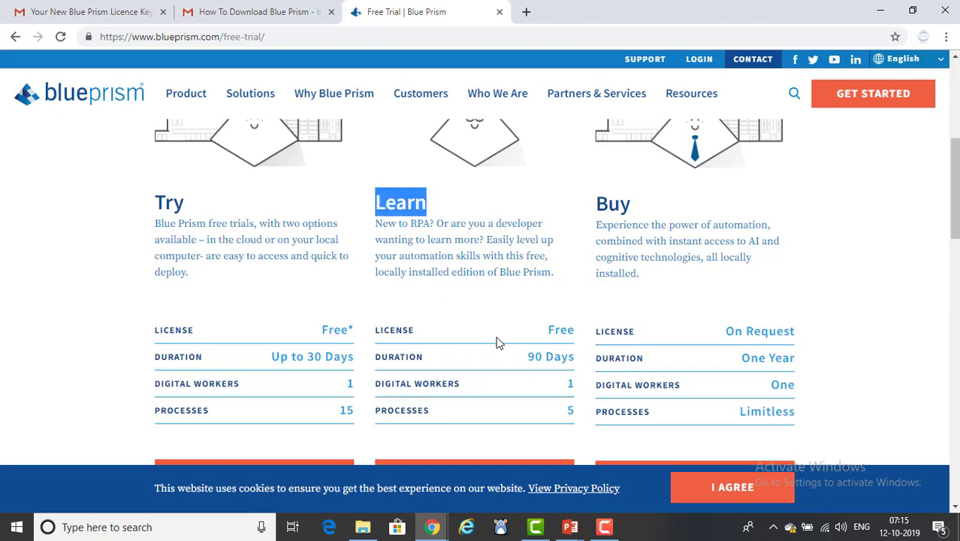
{"action": "left_click_drag", "start_coordinate": [528, 358], "coordinate": [568, 358]}
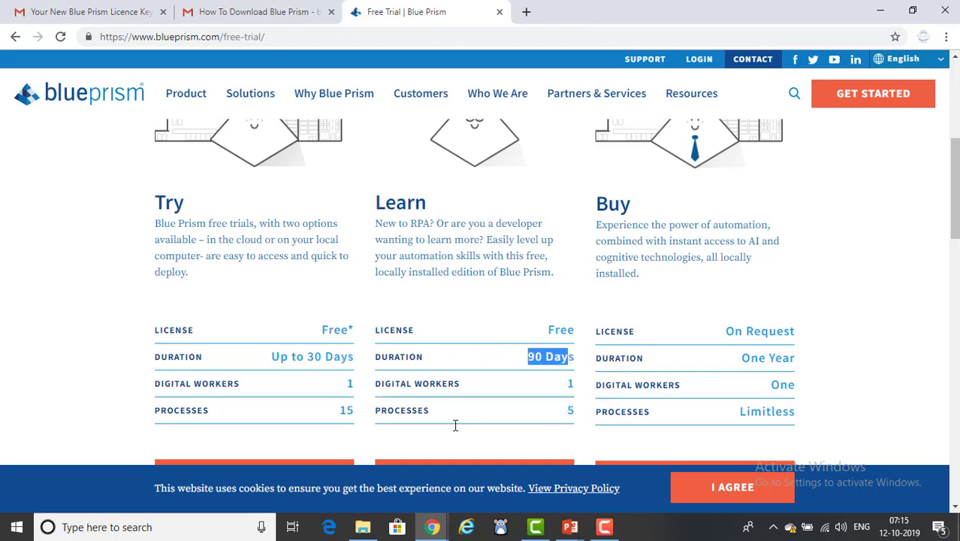
{"action": "left_click_drag", "start_coordinate": [556, 414], "coordinate": [576, 409]}
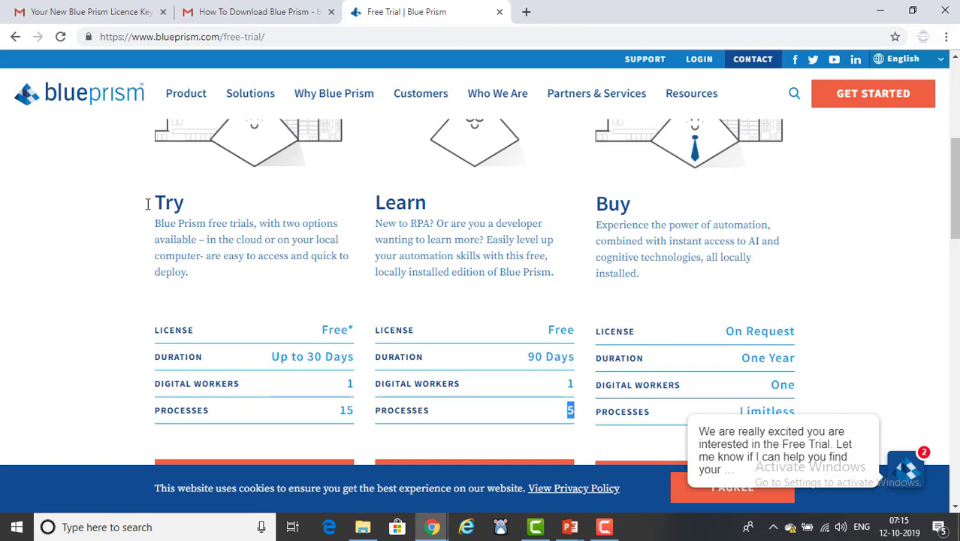
{"action": "left_click_drag", "start_coordinate": [154, 205], "coordinate": [192, 208]}
{"action": "scroll", "coordinate": [439, 396], "scroll_direction": "down", "scroll_amount": 1}
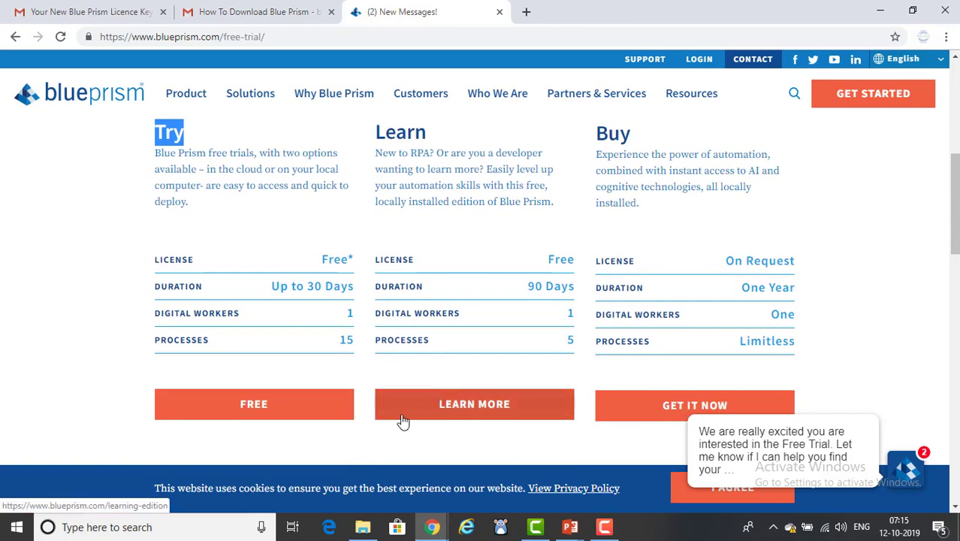
- Open the Learning Edition details page from LEARN MORE under Learn
{"action": "left_click", "coordinate": [453, 410]}
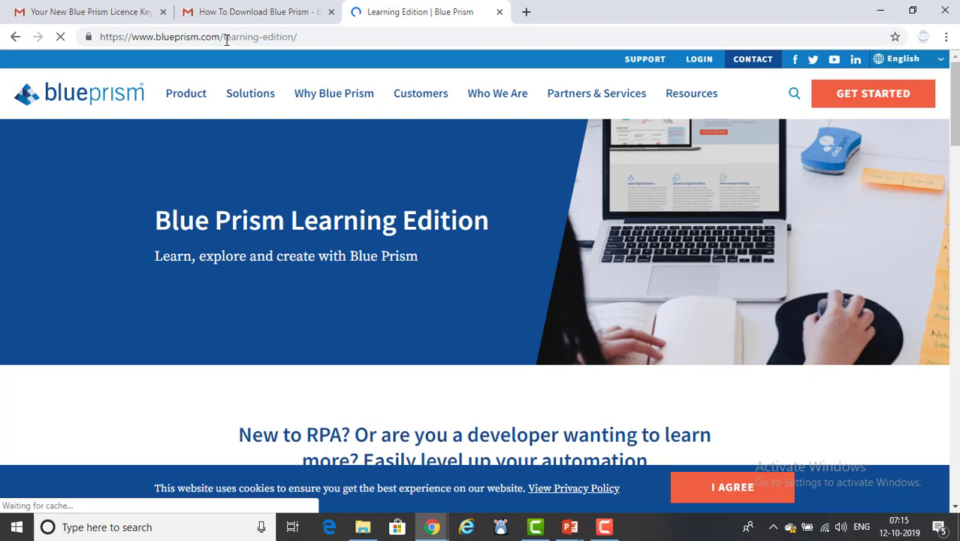
{"action": "left_click_drag", "start_coordinate": [226, 40], "coordinate": [289, 37]}
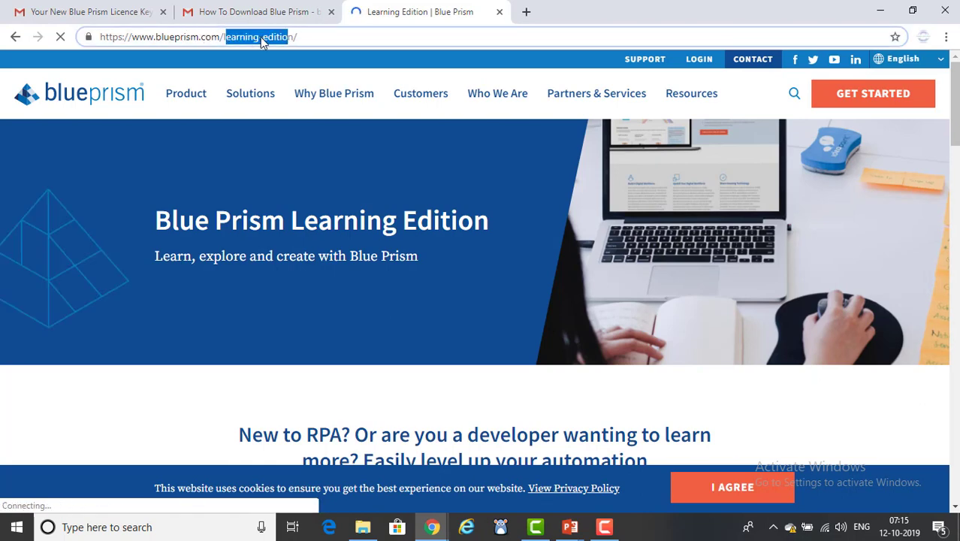
{"action": "scroll", "coordinate": [376, 324], "scroll_direction": "down", "scroll_amount": 4}
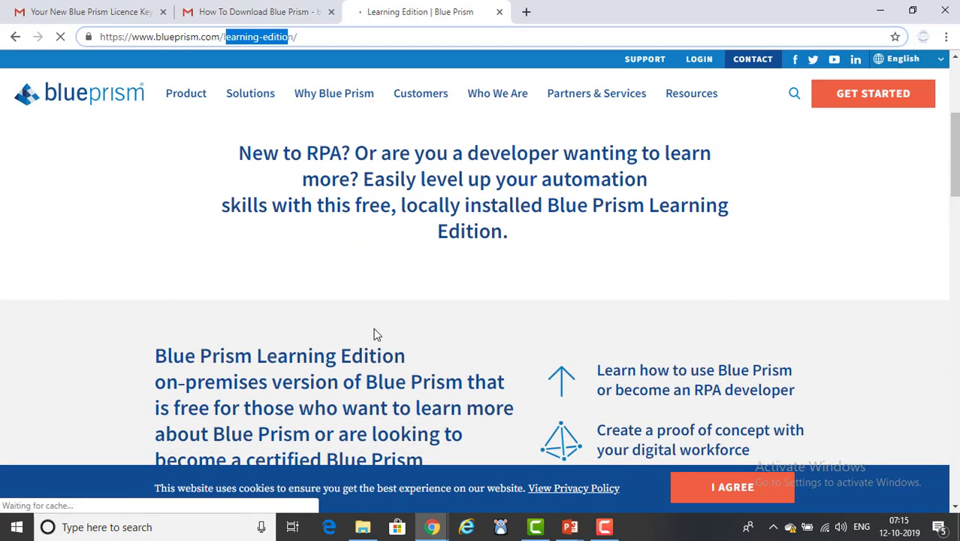
{"action": "left_click", "coordinate": [238, 154]}
- Read the New to RPA section and open the Learning Edition entry on Digital Exchange via START NOW
{"action": "left_click_drag", "start_coordinate": [237, 154], "coordinate": [564, 179]}
{"action": "left_click", "coordinate": [456, 154]}
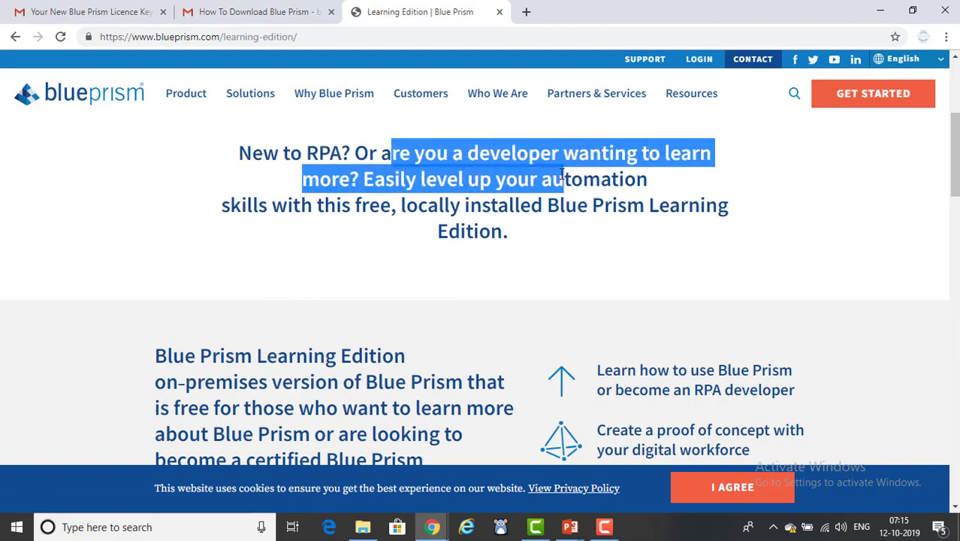
{"action": "scroll", "coordinate": [480, 305], "scroll_direction": "down", "scroll_amount": 3}
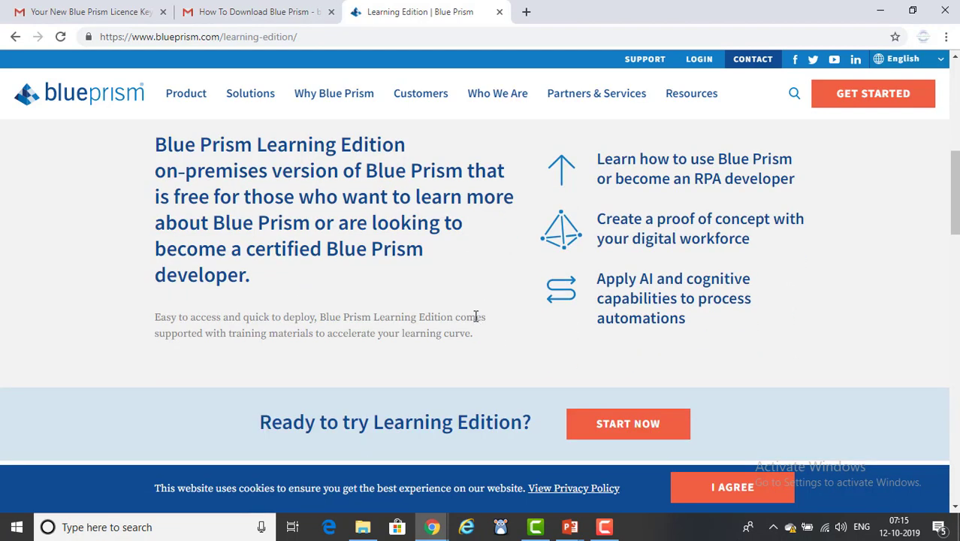
{"action": "left_click_drag", "start_coordinate": [534, 422], "coordinate": [404, 425]}
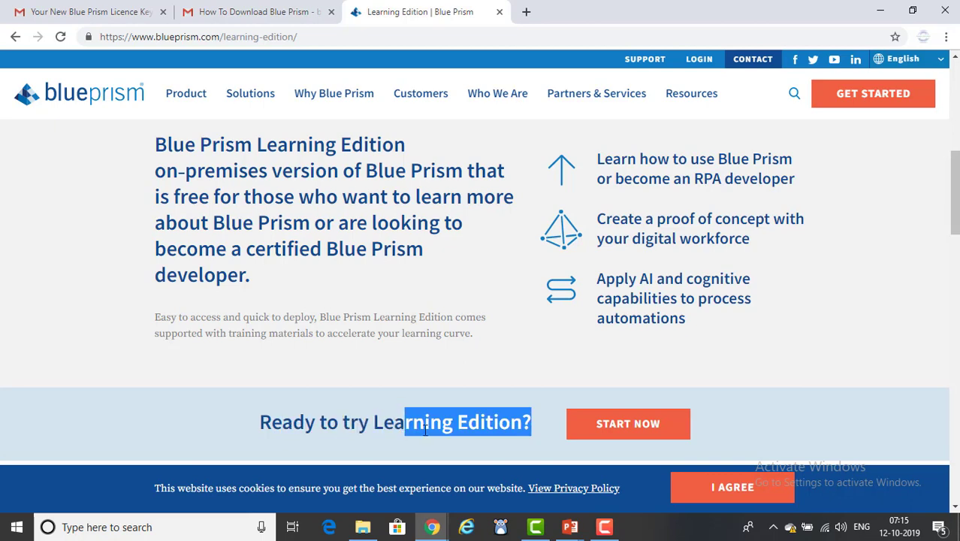
{"action": "left_click", "coordinate": [628, 425]}
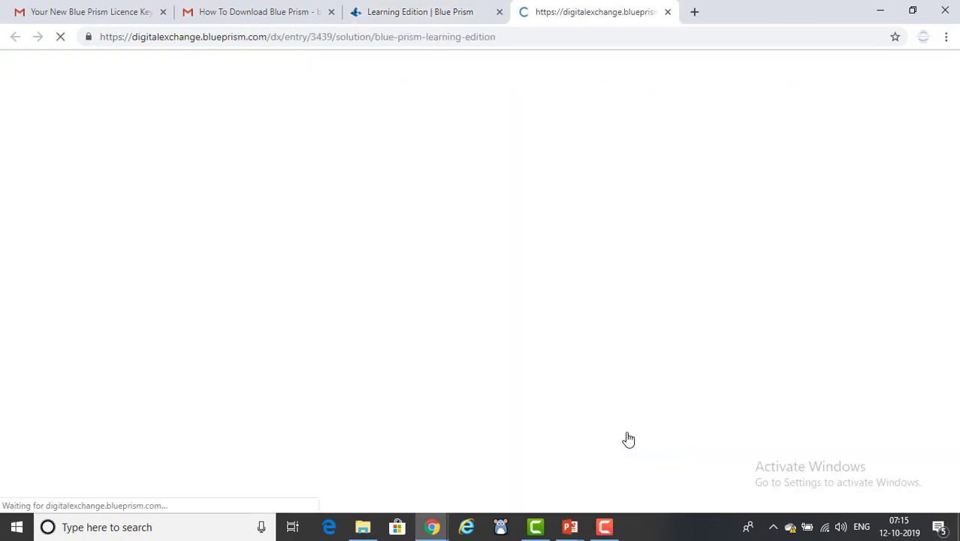